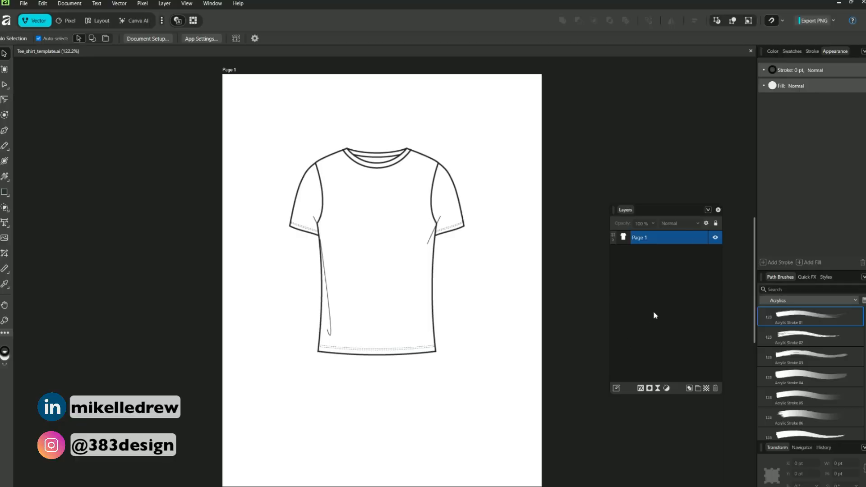
{"action": "right_click", "coordinate": [694, 239]}
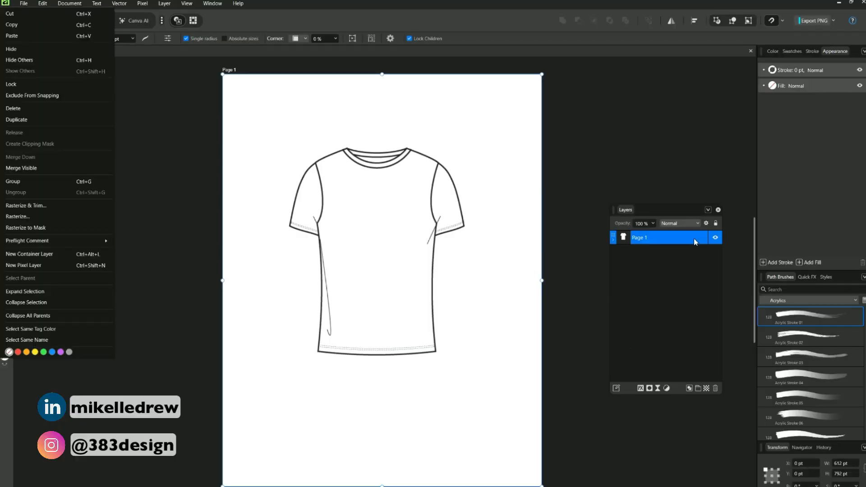
{"action": "right_click", "coordinate": [696, 242]}
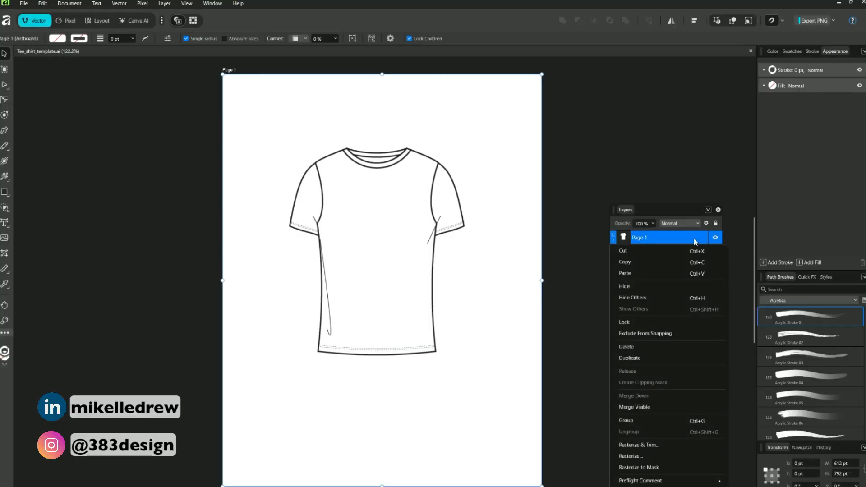
{"action": "left_click", "coordinate": [600, 290]}
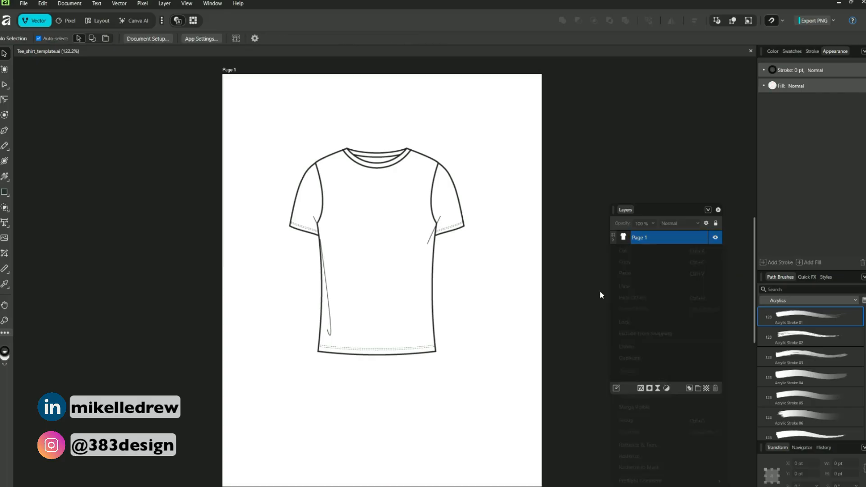
Expand Page 1 and its Layer 1 in the layer list down to the template image
{"action": "left_click", "coordinate": [613, 240]}
{"action": "left_click", "coordinate": [616, 253]}
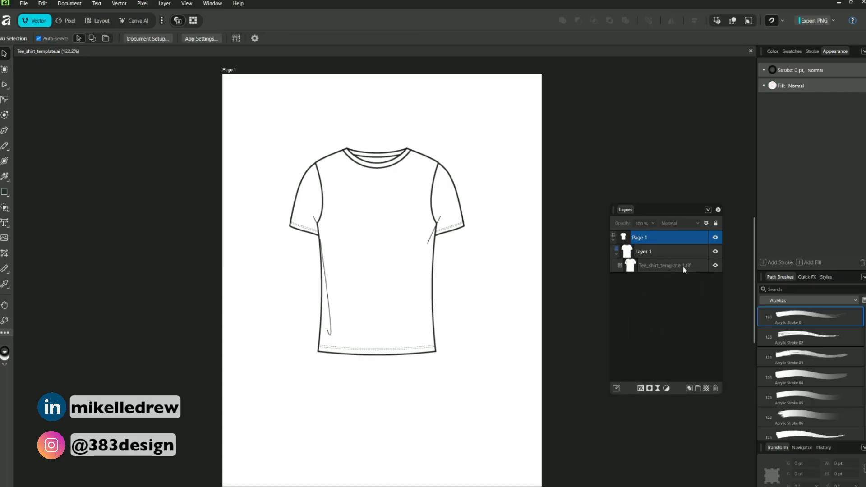
{"action": "right_click", "coordinate": [684, 269]}
{"action": "left_click", "coordinate": [684, 298]}
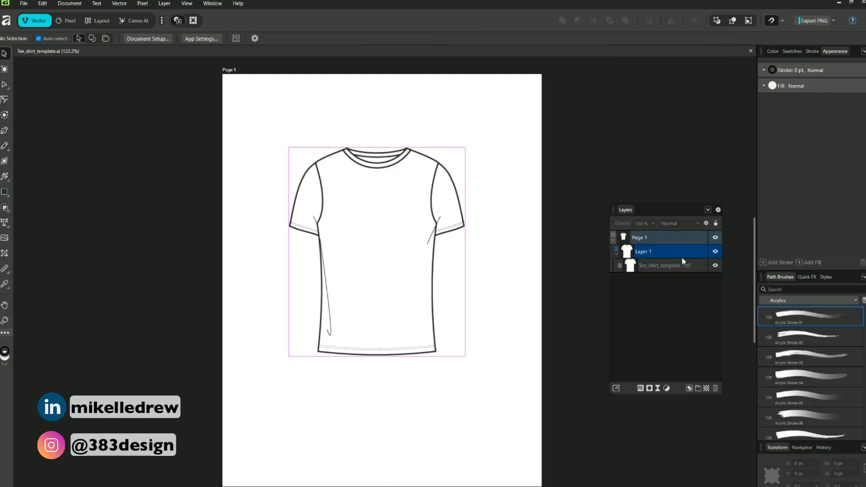
{"action": "left_click", "coordinate": [681, 252]}
{"action": "right_click", "coordinate": [675, 255]}
{"action": "left_click", "coordinate": [677, 252]}
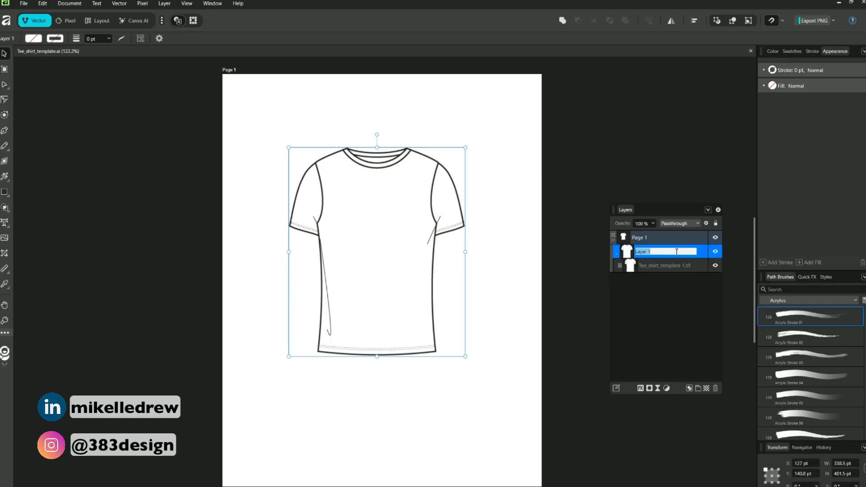
{"action": "left_click", "coordinate": [636, 292]}
Select the Tee_shirt_template 1.tif image and reduce its opacity to 50 %
{"action": "left_click", "coordinate": [675, 266]}
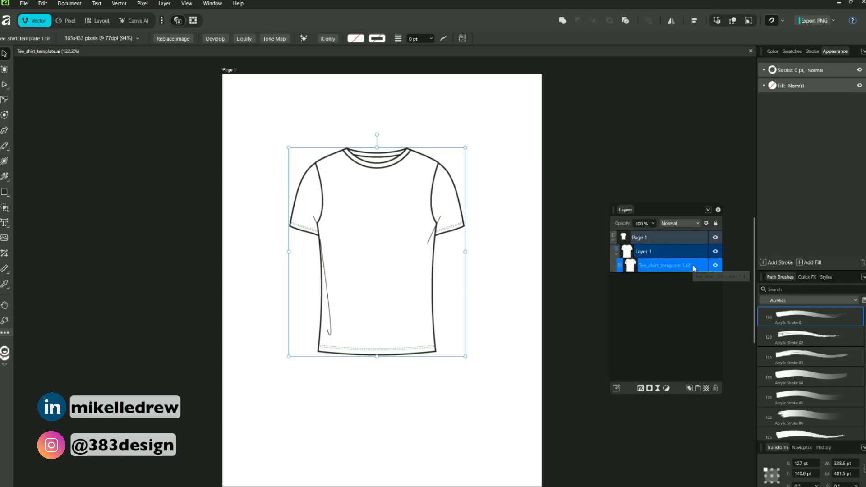
{"action": "left_click", "coordinate": [674, 265]}
{"action": "left_click", "coordinate": [708, 274]}
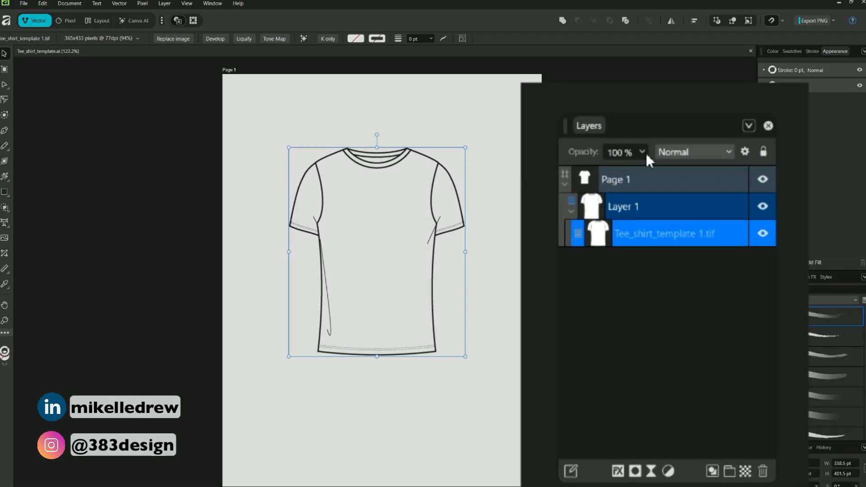
{"action": "left_click", "coordinate": [654, 224]}
{"action": "left_click_drag", "start_coordinate": [653, 232], "coordinate": [623, 231]}
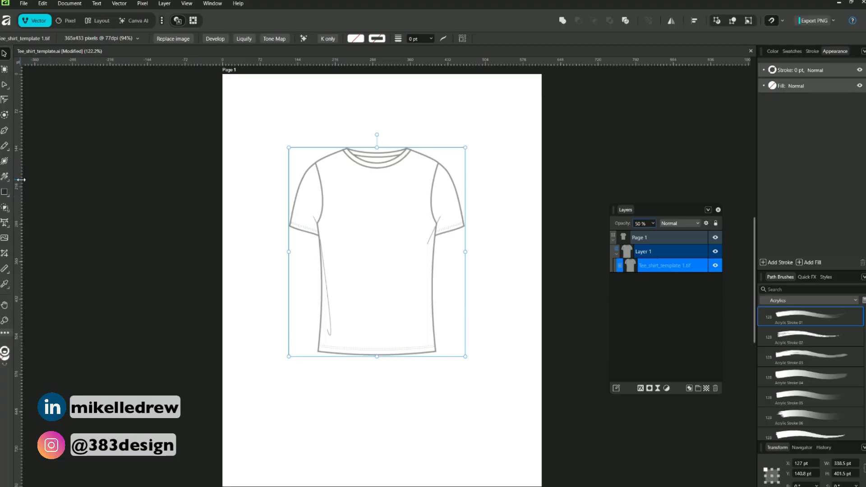
Place a vertical guide down the centre of the T-shirt and add a new layer above Layer 1
{"action": "left_click_drag", "start_coordinate": [21, 180], "coordinate": [379, 171]}
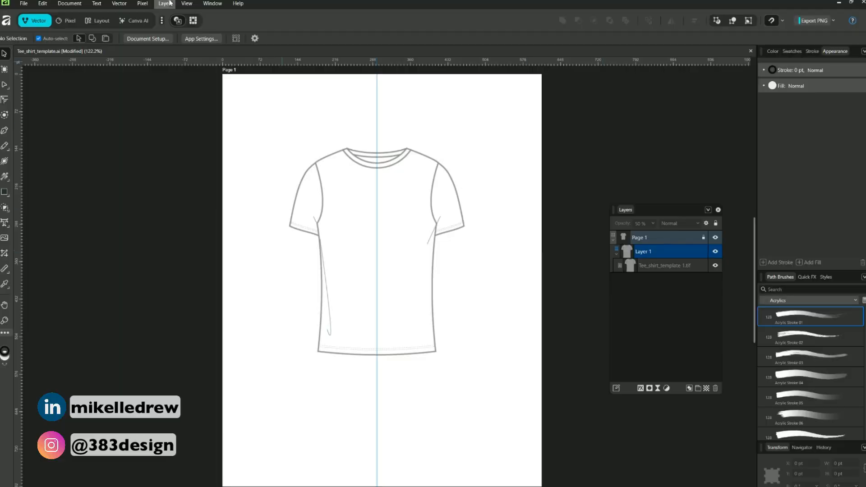
{"action": "left_click", "coordinate": [169, 3]}
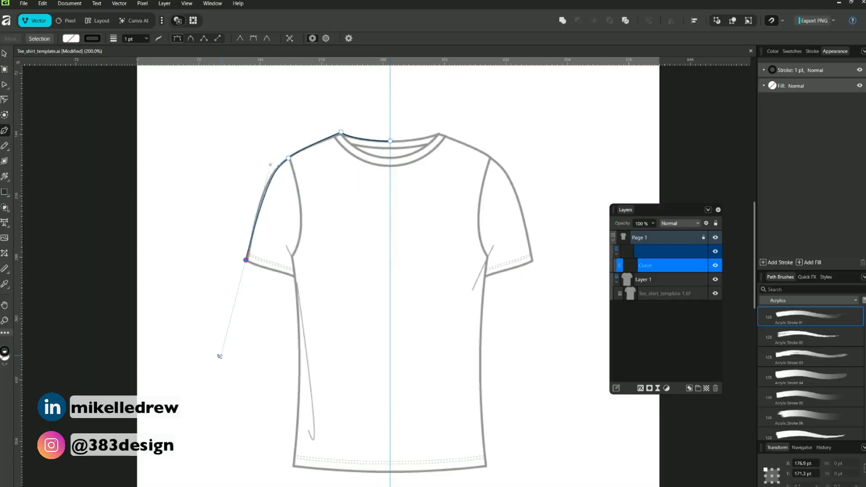
Continue the Pen tool outline along the left sleeve's outer edge and hem, and down the side seam to the shirt's bottom corner
{"action": "left_click_drag", "start_coordinate": [221, 356], "coordinate": [226, 350]}
{"action": "left_click", "coordinate": [246, 260], "text": "alt"}
{"action": "left_click_drag", "start_coordinate": [273, 270], "coordinate": [291, 273]}
{"action": "left_click", "coordinate": [294, 276]}
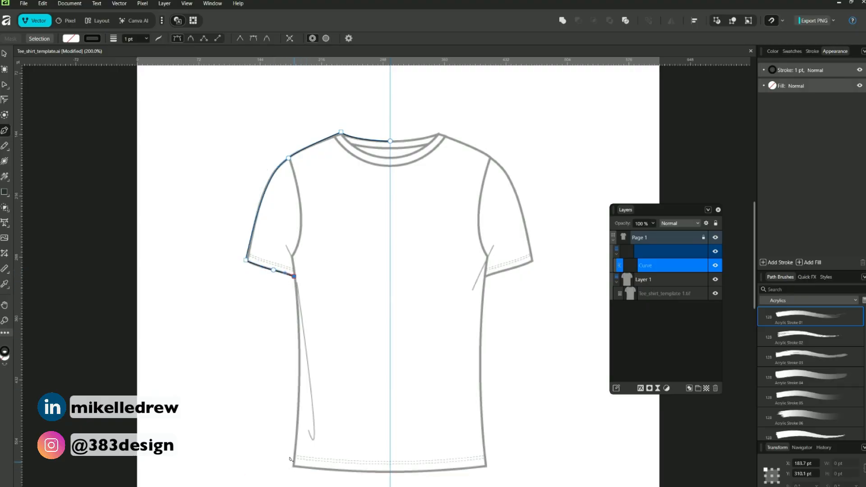
{"action": "left_click_drag", "start_coordinate": [294, 466], "coordinate": [289, 484]}
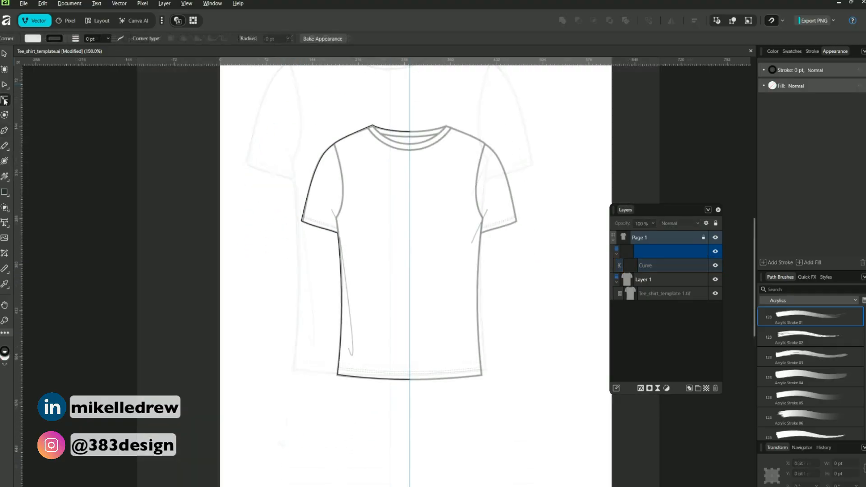
Move the outline's node where the neckline meets the left shoulder onto the template line
{"action": "left_click", "coordinate": [4, 84]}
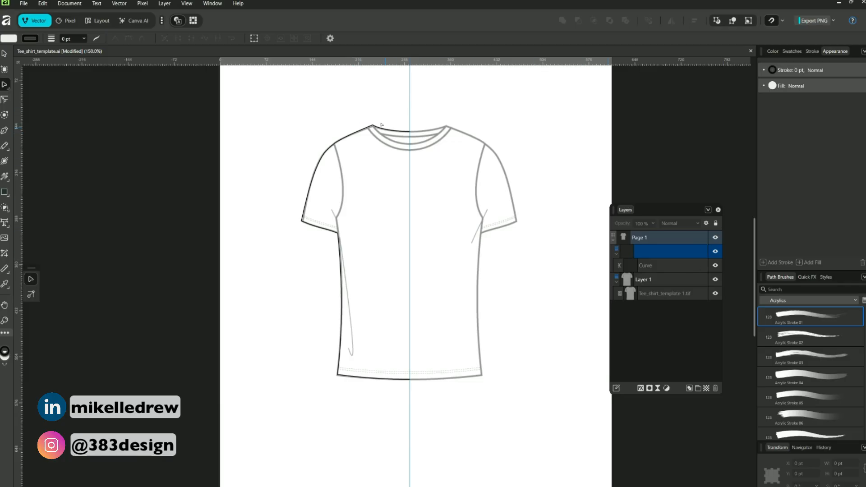
{"action": "left_click_drag", "start_coordinate": [366, 117], "coordinate": [551, 244]}
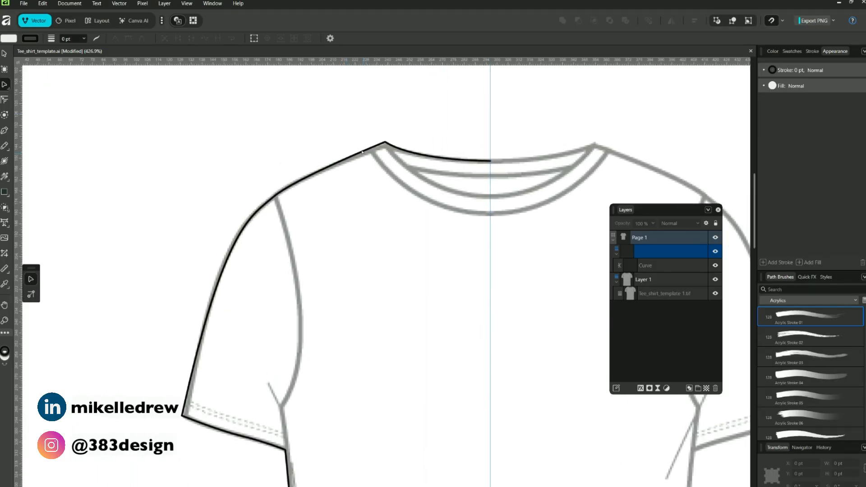
{"action": "left_click", "coordinate": [385, 142]}
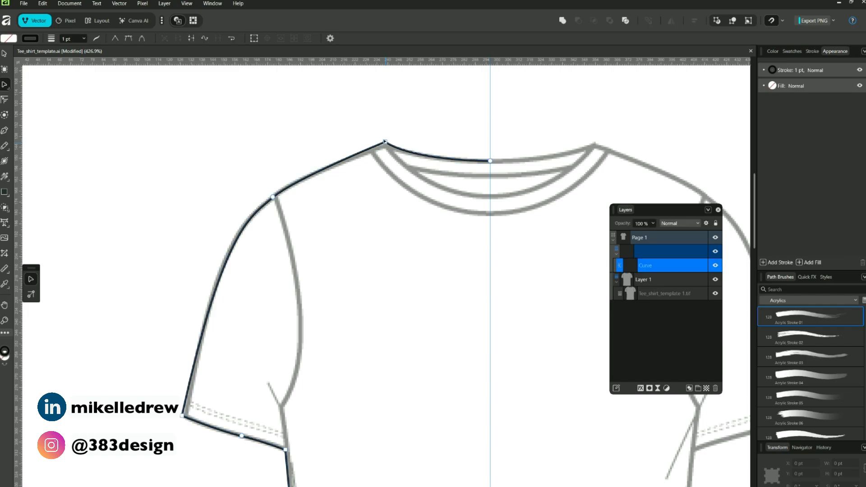
{"action": "left_click_drag", "start_coordinate": [383, 147], "coordinate": [385, 143]}
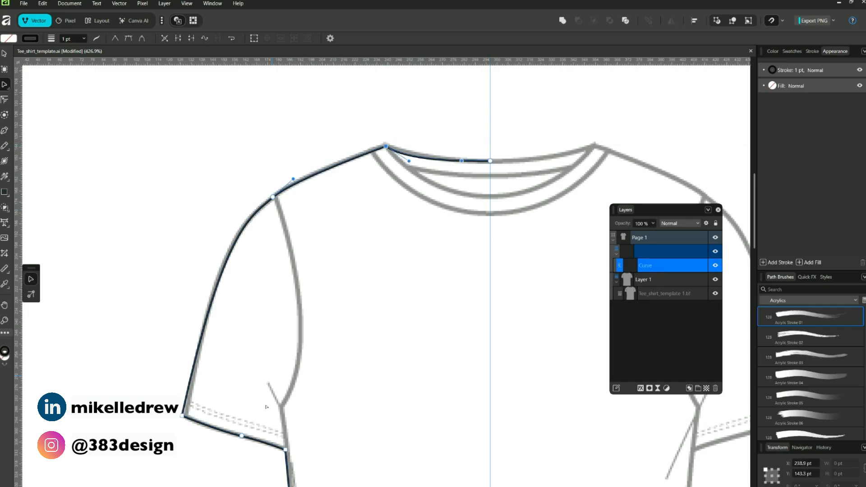
Move the left sleeve's outer hem corner onto the template and reshape the outer sleeve curve to follow it
{"action": "left_click_drag", "start_coordinate": [182, 415], "coordinate": [185, 415]}
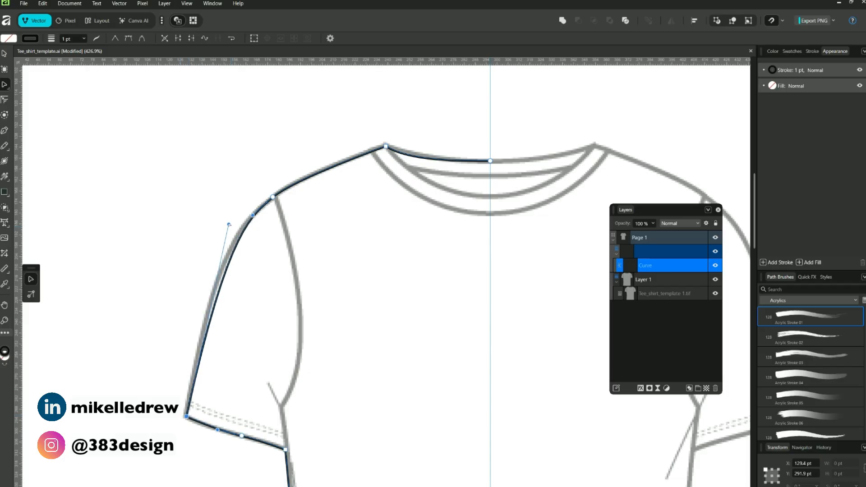
{"action": "left_click", "coordinate": [237, 244]}
{"action": "key", "text": "Delete"}
{"action": "left_click", "coordinate": [186, 416]}
{"action": "left_click_drag", "start_coordinate": [225, 224], "coordinate": [219, 223]}
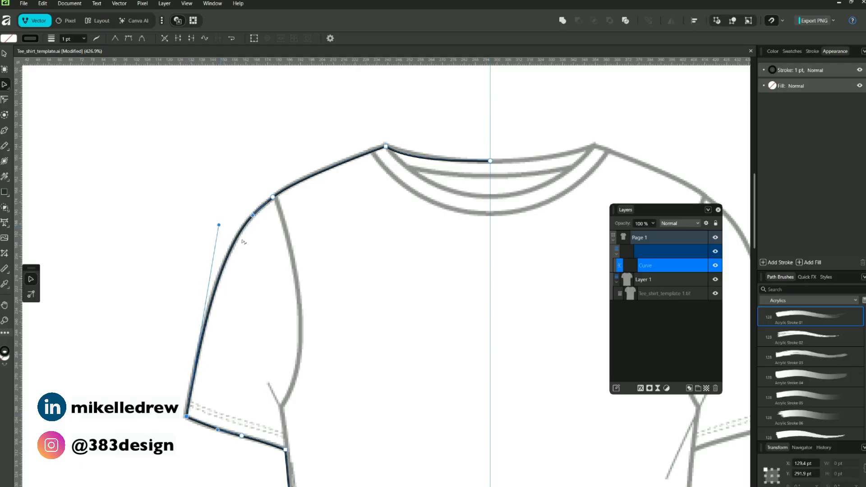
{"action": "left_click", "coordinate": [362, 275]}
Align the outline's node where the left sleeve hem meets the side seam with the template, and deselect the curve
{"action": "left_click_drag", "start_coordinate": [383, 385], "coordinate": [354, 124]}
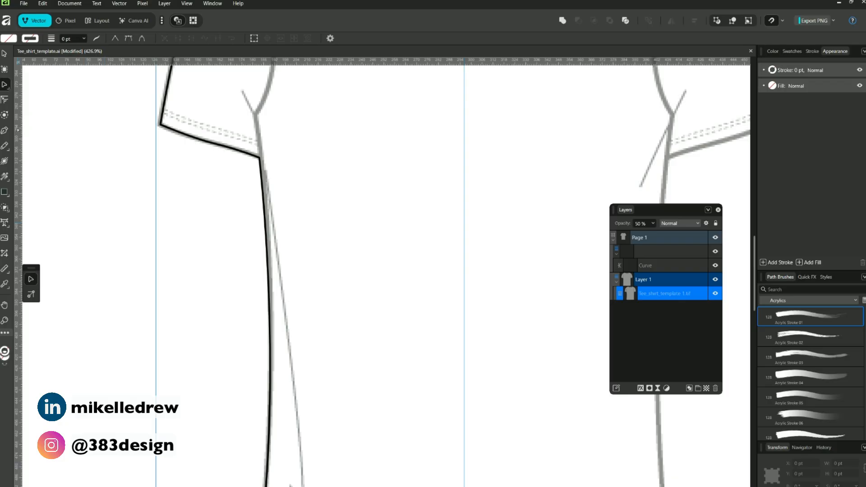
{"action": "left_click", "coordinate": [261, 158]}
{"action": "left_click", "coordinate": [262, 158]}
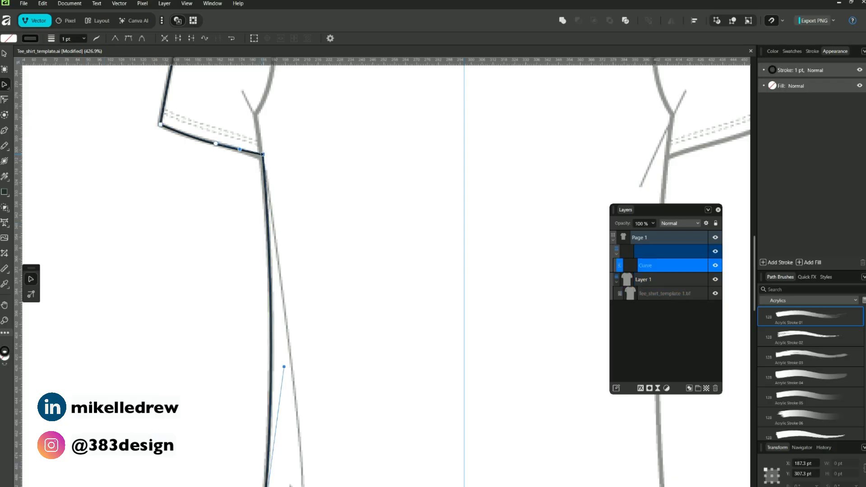
{"action": "mouse_move", "coordinate": [317, 345]}
{"action": "left_mouse_down"}
{"action": "mouse_move", "coordinate": [324, 201]}
{"action": "mouse_move", "coordinate": [317, 341]}
{"action": "left_mouse_up"}
{"action": "left_click_drag", "start_coordinate": [339, 131], "coordinate": [313, 295]}
{"action": "left_click", "coordinate": [151, 124]}
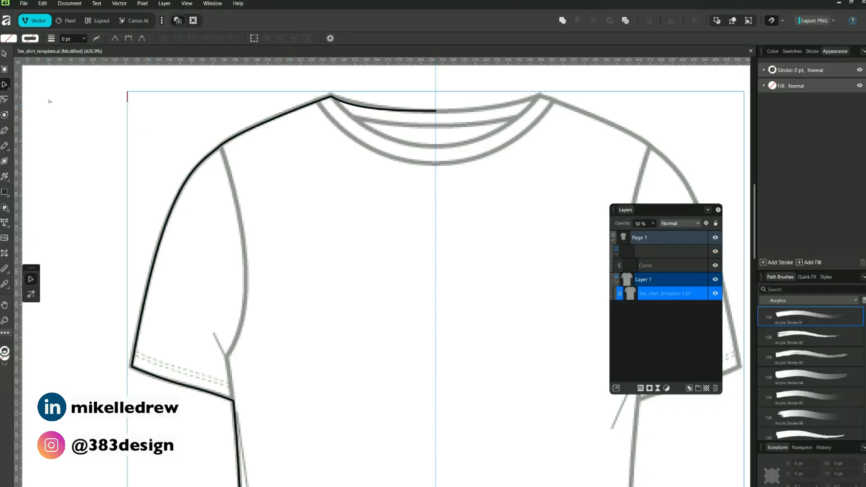
{"action": "left_click", "coordinate": [50, 101]}
Trace the left armhole seam and the left half of the collar curves up to the centre guide with the Pen tool
{"action": "key", "text": "p"}
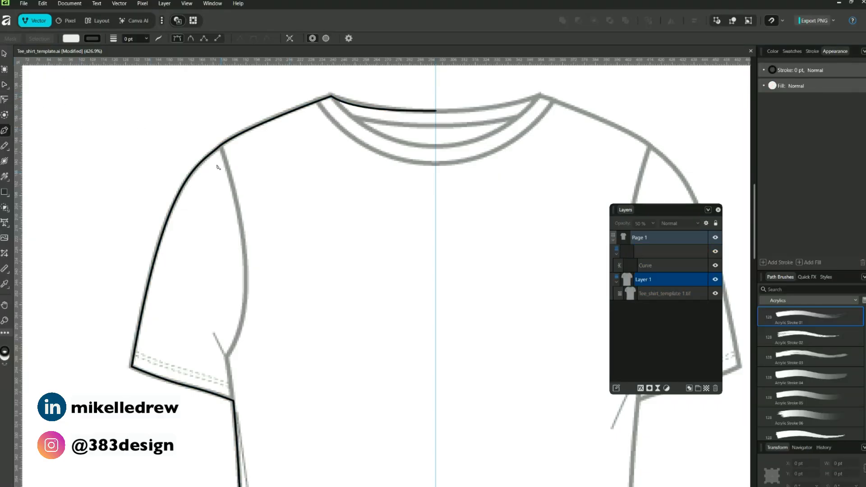
{"action": "mouse_move", "coordinate": [226, 358]}
{"action": "left_mouse_down"}
{"action": "mouse_move", "coordinate": [264, 306]}
{"action": "mouse_move", "coordinate": [267, 271]}
{"action": "mouse_move", "coordinate": [273, 293]}
{"action": "left_mouse_up"}
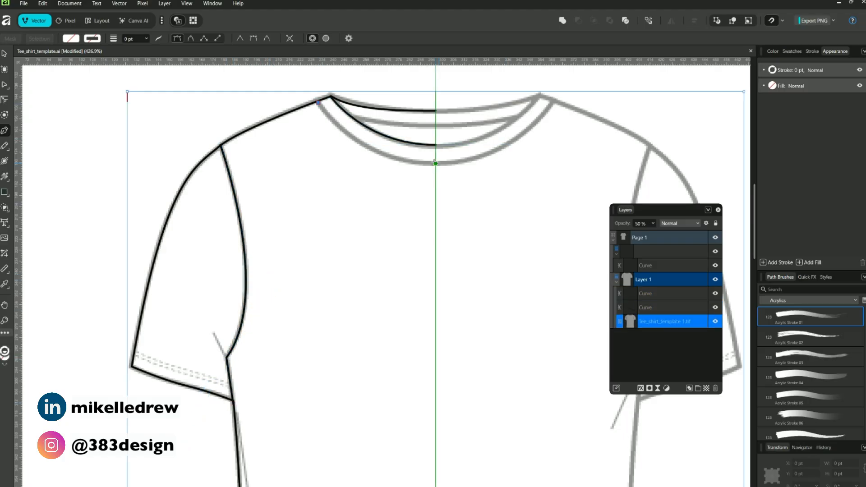
{"action": "left_click_drag", "start_coordinate": [436, 163], "coordinate": [513, 161]}
{"action": "left_click", "coordinate": [365, 130], "text": "ctrl"}
{"action": "left_click", "coordinate": [357, 120]}
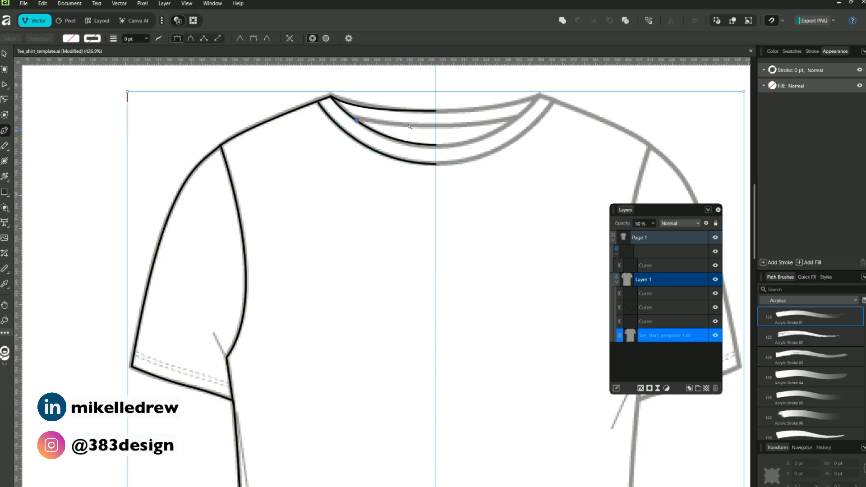
{"action": "left_click_drag", "start_coordinate": [436, 127], "coordinate": [491, 127]}
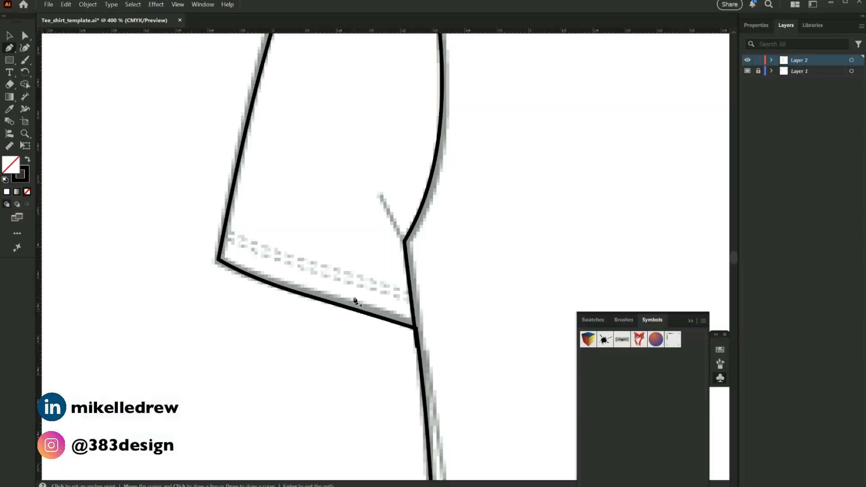
In Illustrator, select the sleeve hem segment and place a copy of it just above the hem as a stitch line
{"action": "left_click", "coordinate": [322, 301]}
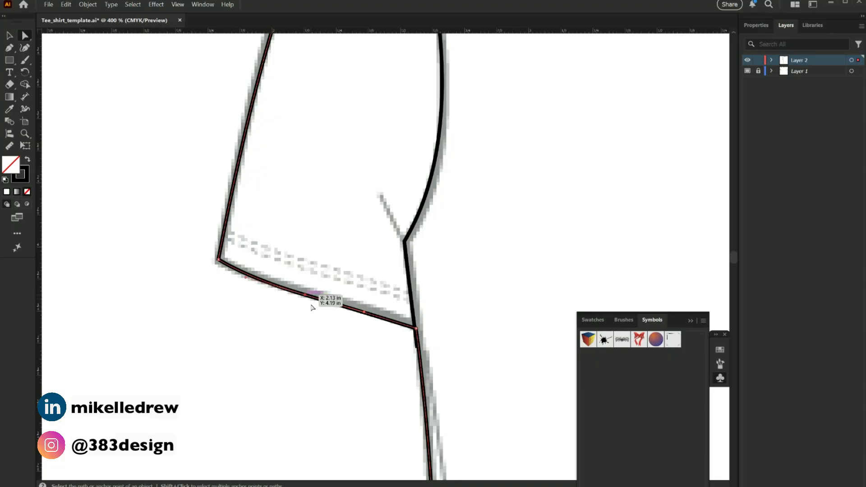
{"action": "left_click", "coordinate": [314, 301]}
{"action": "left_click_drag", "start_coordinate": [314, 301], "coordinate": [320, 277]}
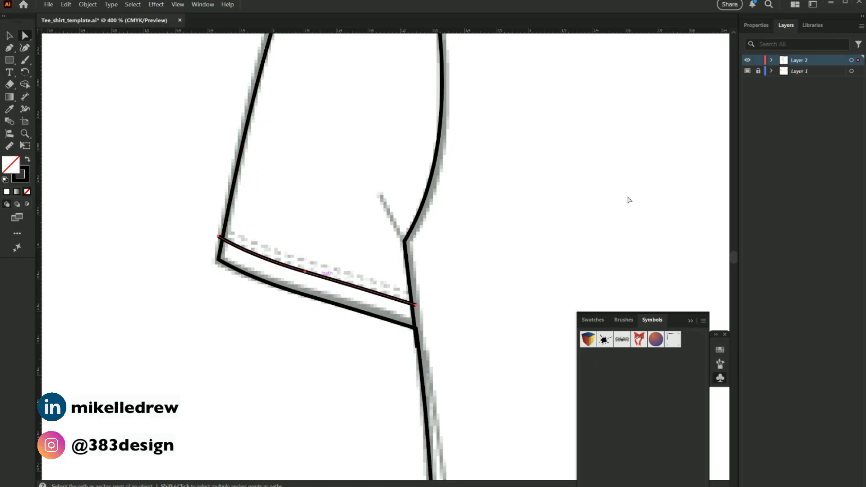
Set the copied hem line's stroke weight to 0.5 pt
{"action": "left_click", "coordinate": [766, 28]}
{"action": "left_click", "coordinate": [762, 154]}
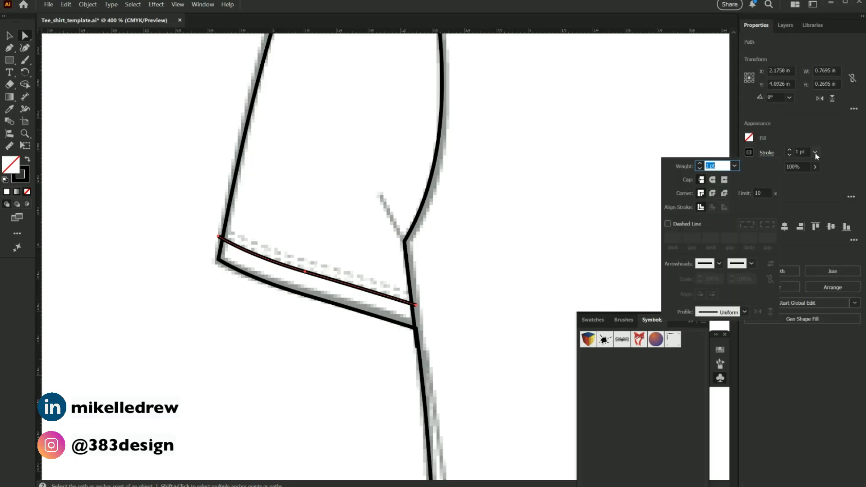
{"action": "left_click", "coordinate": [815, 152]}
{"action": "left_click", "coordinate": [816, 152]}
{"action": "left_click", "coordinate": [831, 175]}
Make the copied hem line's stroke dashed with a dash length of 6 pt
{"action": "left_click", "coordinate": [767, 153]}
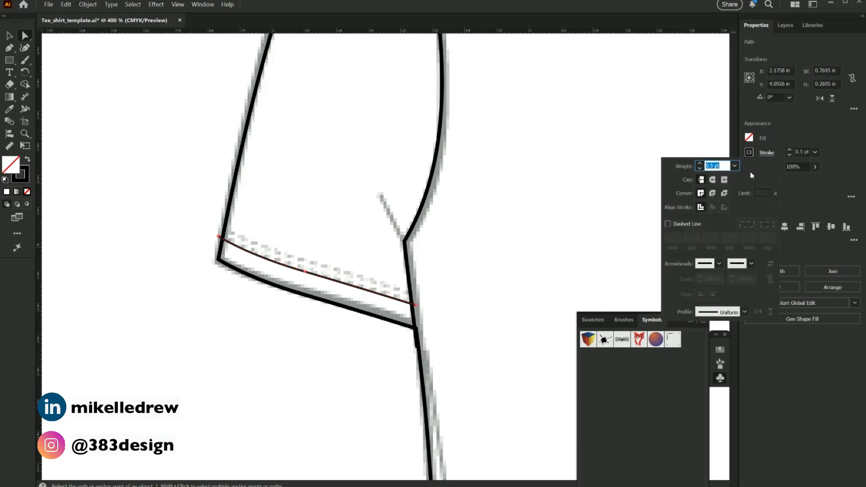
{"action": "left_click", "coordinate": [668, 223]}
{"action": "type", "text": "6"}
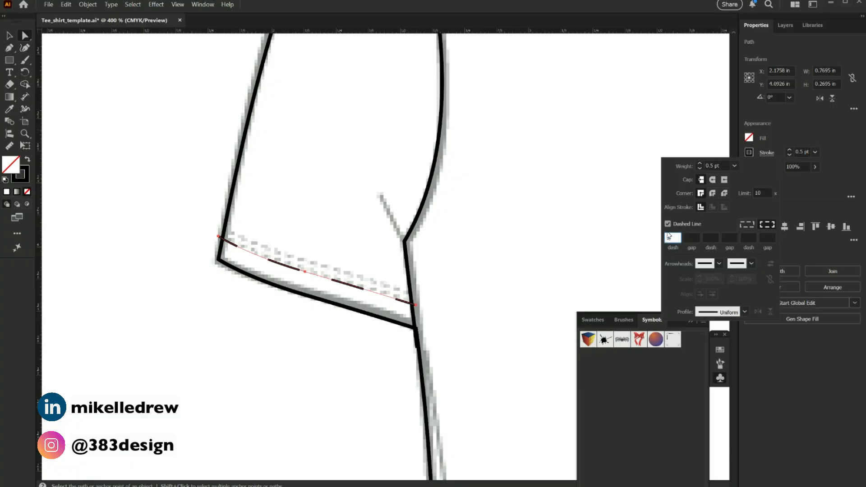
{"action": "key", "text": "Tab"}
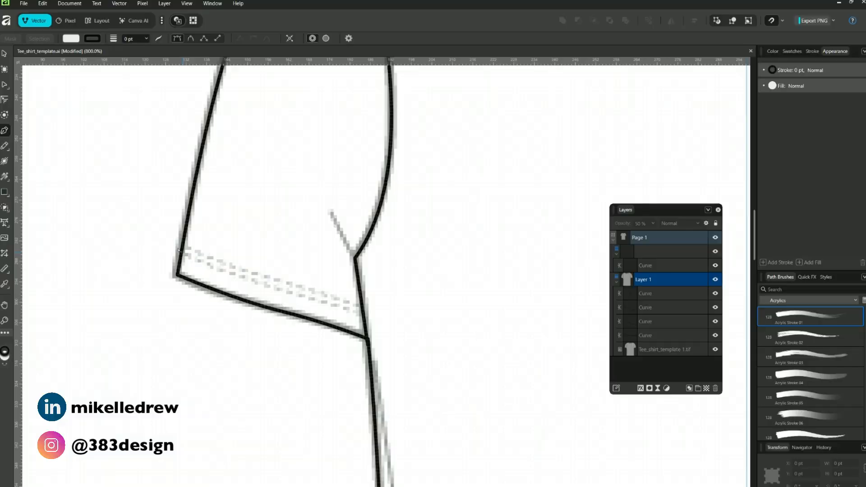
Back in Affinity, try drawing a stitch line above the left sleeve hem with the Pen tool, and undo it
{"action": "left_click", "coordinate": [249, 280]}
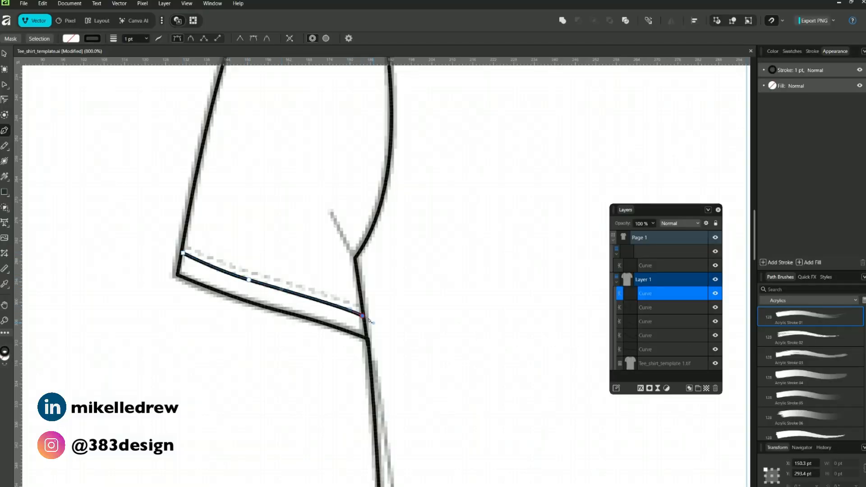
{"action": "left_click", "coordinate": [363, 315]}
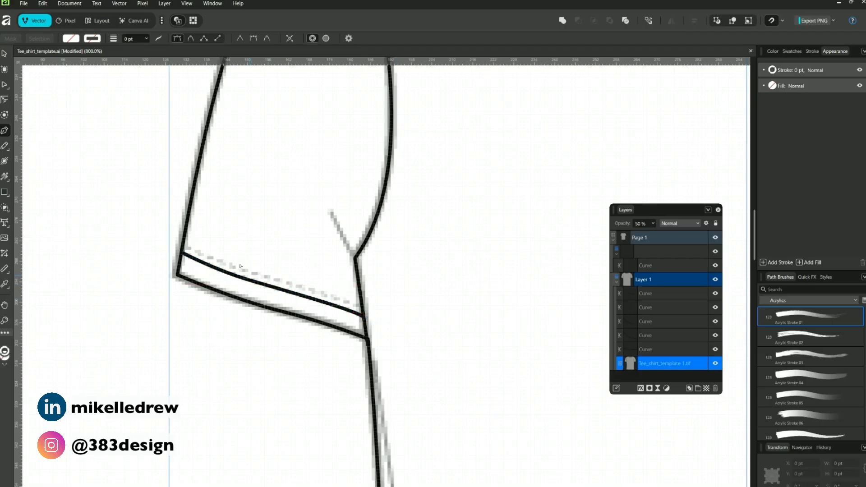
{"action": "key", "text": "ctrl+z"}
{"action": "key", "text": "ctrl+z"}
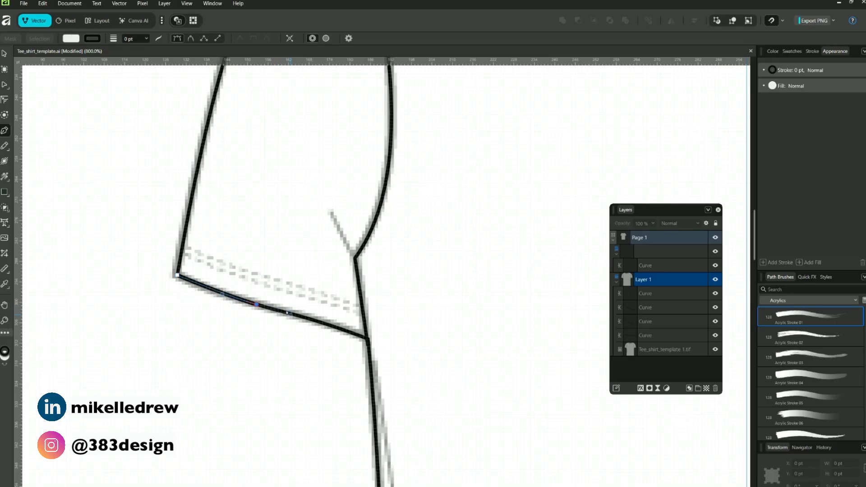
Draw a curve along the left sleeve's bottom edge with the Pen tool and move it up to the lower stitch position
{"action": "left_click_drag", "start_coordinate": [293, 312], "coordinate": [300, 317]}
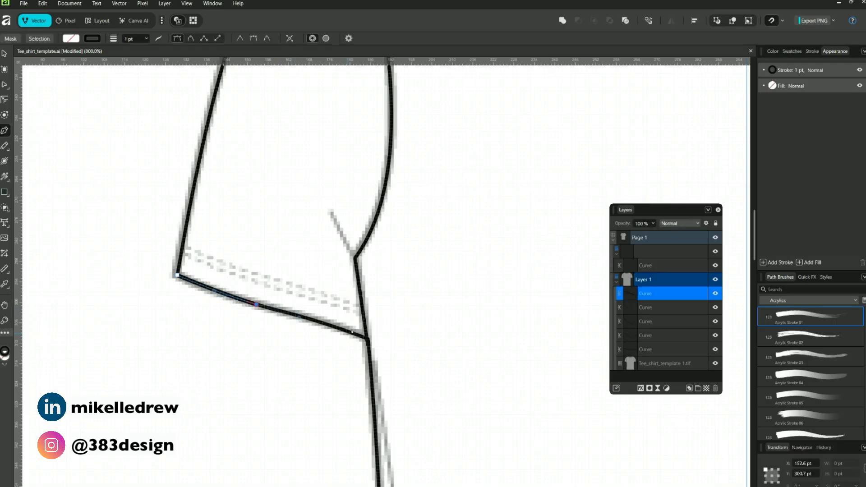
{"action": "key", "text": "v"}
{"action": "left_click_drag", "start_coordinate": [207, 291], "coordinate": [212, 269]}
Make the sleeve stitch line's stroke dashed and set its width to 0.5 pt
{"action": "left_click", "coordinate": [798, 70]}
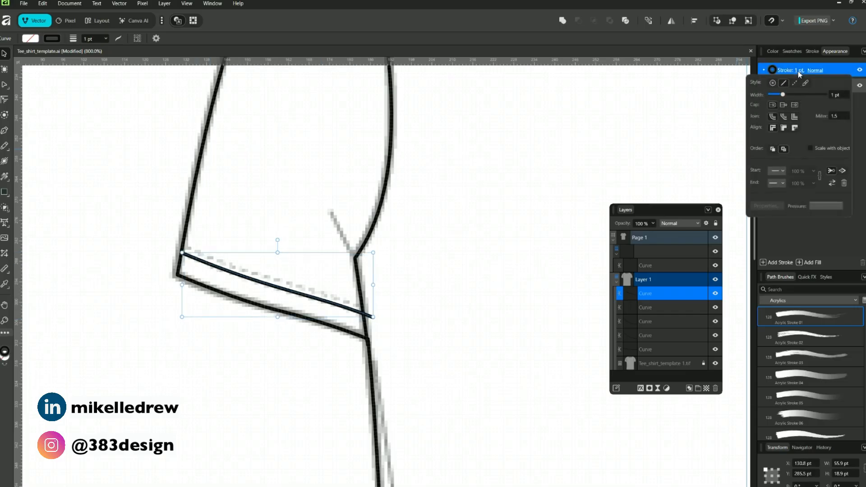
{"action": "left_click", "coordinate": [795, 83]}
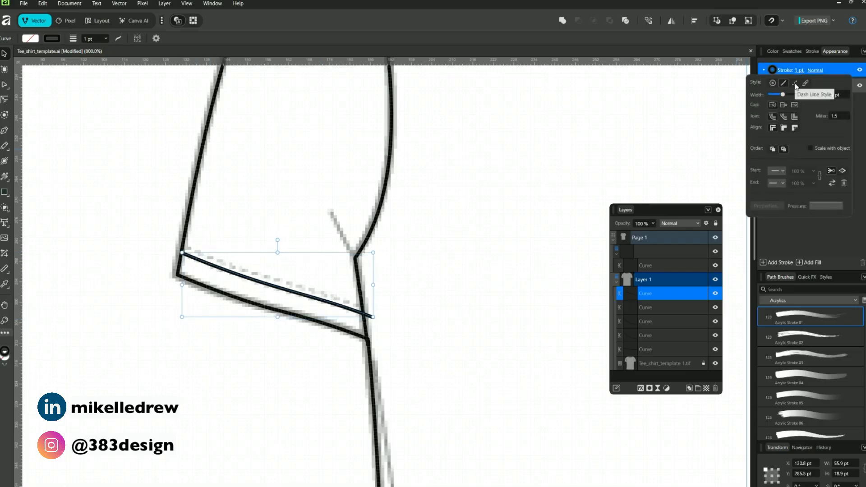
{"action": "left_click", "coordinate": [840, 96]}
{"action": "type", "text": "0.5"}
{"action": "key", "text": "Return"}
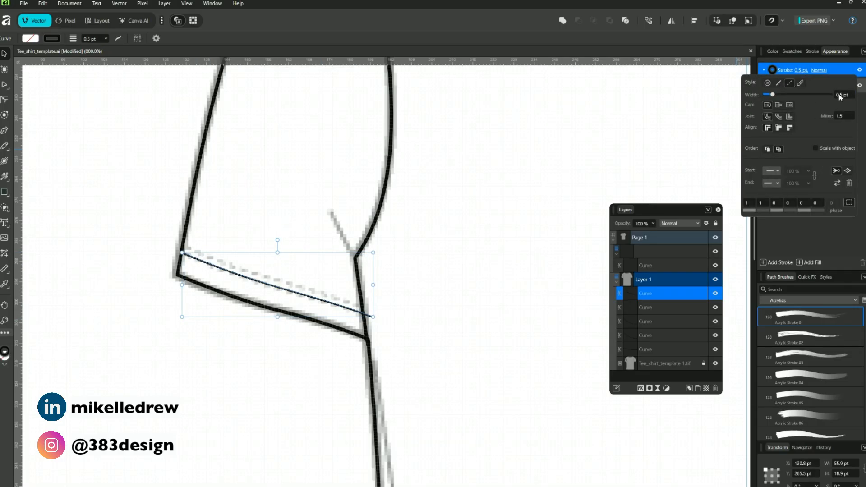
Set the sleeve stitch line's dash pattern to a dash of 3 and a gap of 1.5
{"action": "left_click", "coordinate": [747, 204]}
{"action": "type", "text": "3"}
{"action": "key", "text": "Tab"}
{"action": "type", "text": "1.5"}
{"action": "key", "text": "Return"}
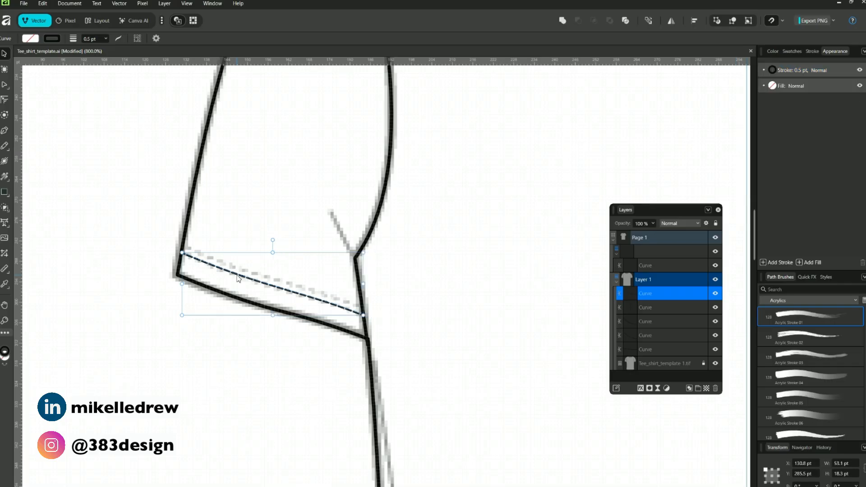
Place a copy of the dashed line just above it as the sleeve hem's second stitch line, and deselect it
{"action": "left_click_drag", "start_coordinate": [239, 279], "coordinate": [239, 271]}
{"action": "left_click", "coordinate": [450, 313]}
{"action": "scroll", "coordinate": [450, 313], "scroll_direction": "down", "scroll_amount": 5}
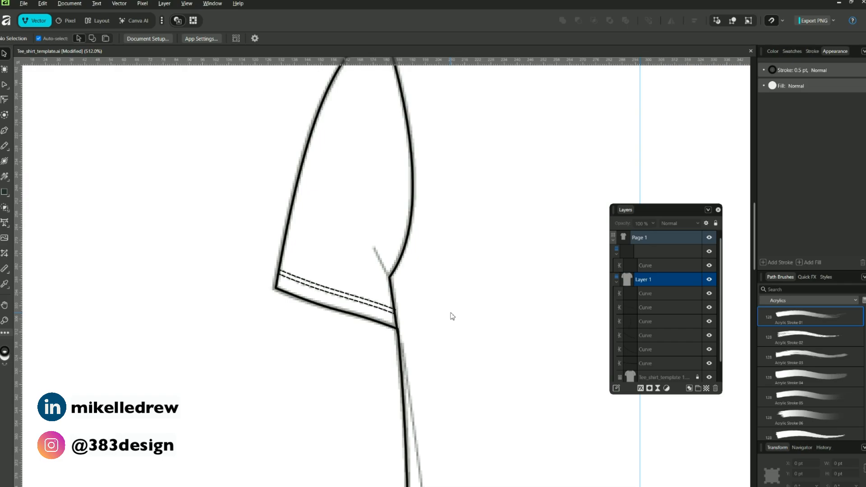
Try moving the dashed stitch line above the shirt's bottom hem slightly upward, and undo the move
{"action": "left_click_drag", "start_coordinate": [497, 400], "coordinate": [447, 319]}
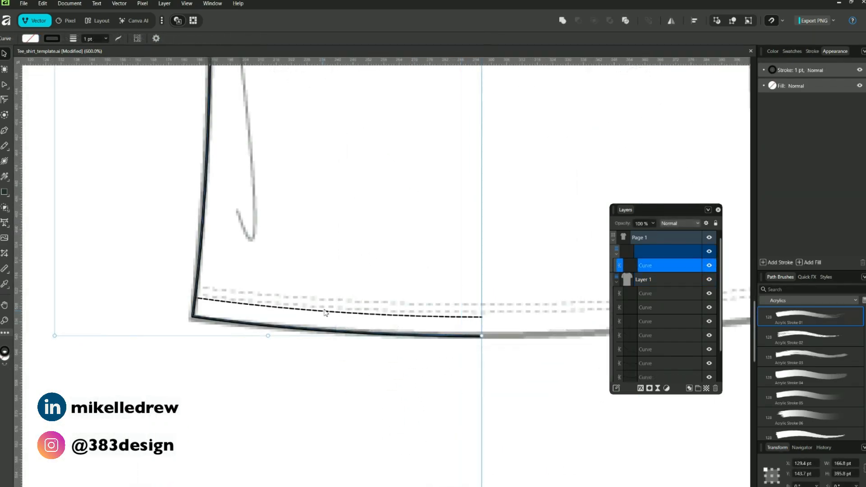
{"action": "left_click_drag", "start_coordinate": [327, 313], "coordinate": [327, 310]}
{"action": "key", "text": "ctrl+z"}
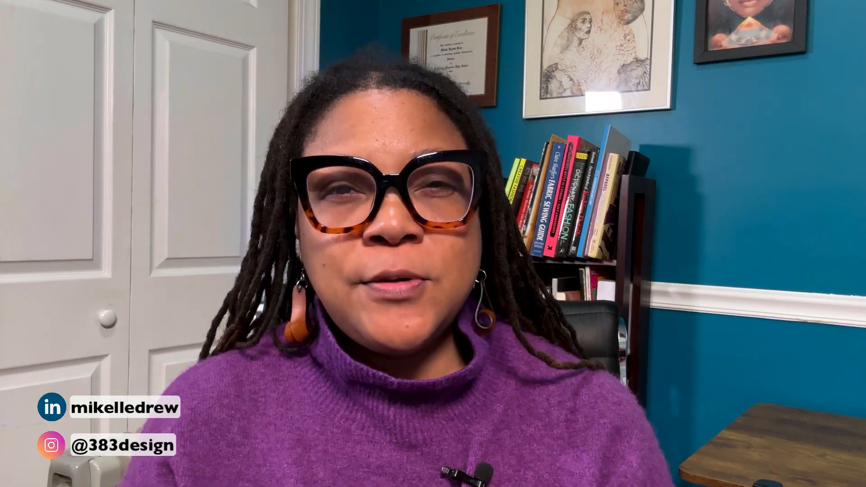
In Illustrator, select the traced left half of the shirt and reflect a copy vertically across the centre guide
{"action": "left_click_drag", "start_coordinate": [25, 76], "coordinate": [62, 96]}
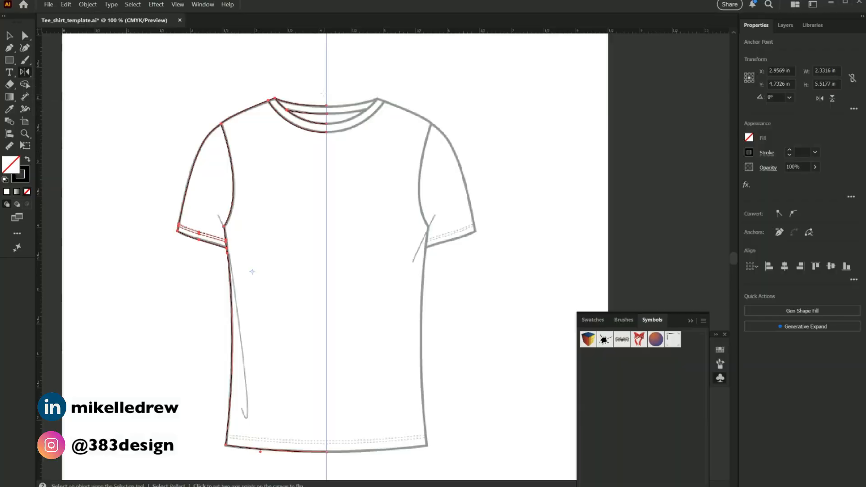
{"action": "left_click", "coordinate": [325, 98], "text": "alt"}
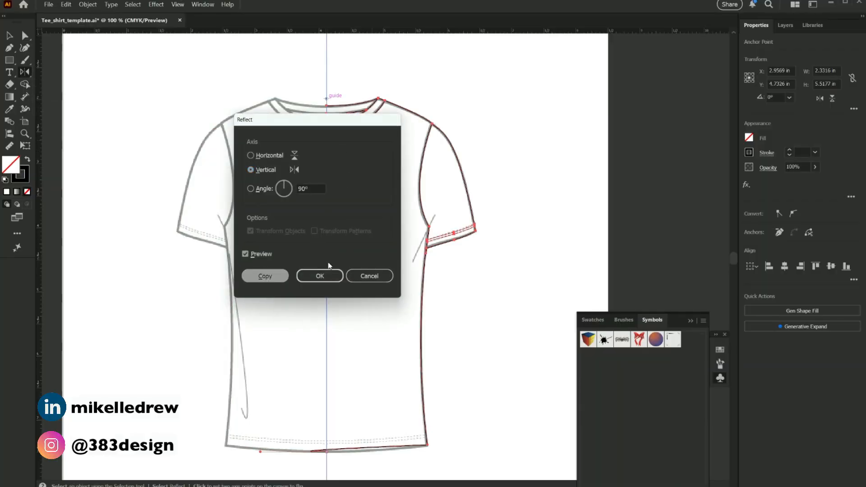
{"action": "left_click", "coordinate": [263, 275]}
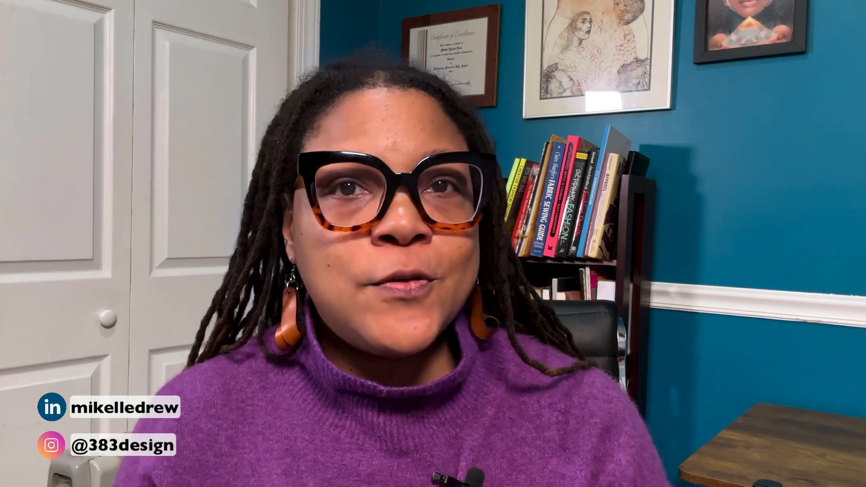
Back in Affinity, select the left-half curves, flip a duplicate horizontally and move it against the centre guide as the right half
{"action": "left_click_drag", "start_coordinate": [259, 127], "coordinate": [456, 486]}
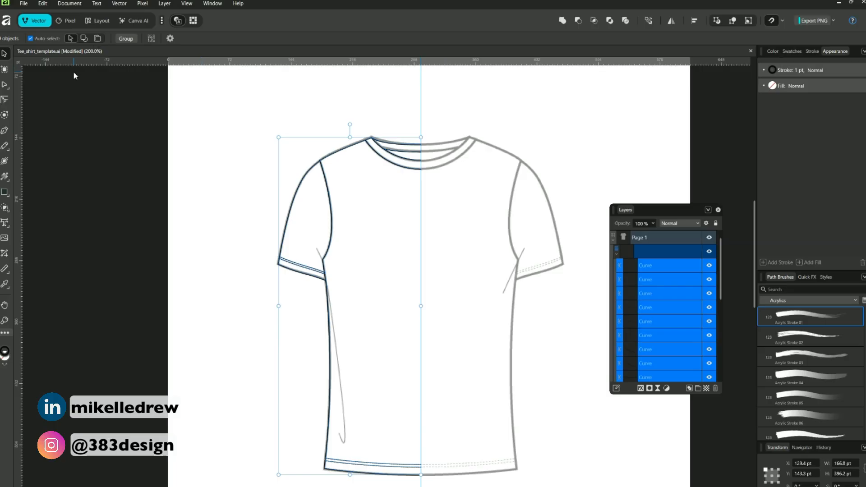
{"action": "left_click", "coordinate": [672, 21]}
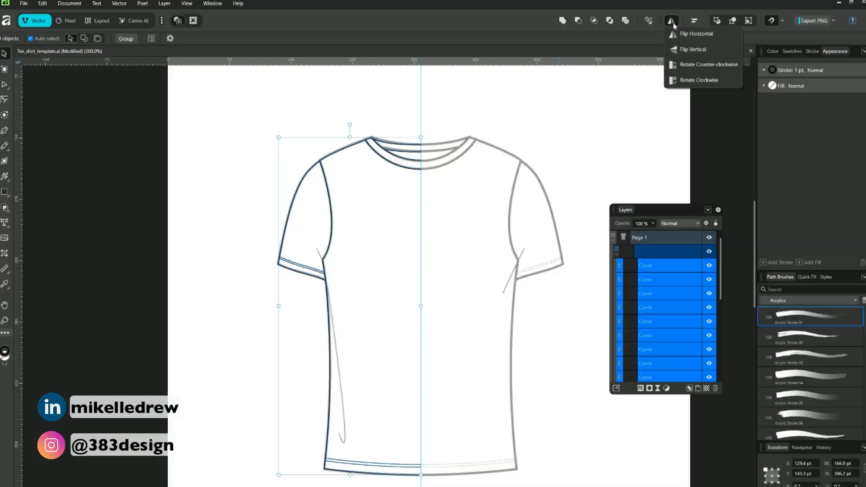
{"action": "left_click", "coordinate": [679, 33]}
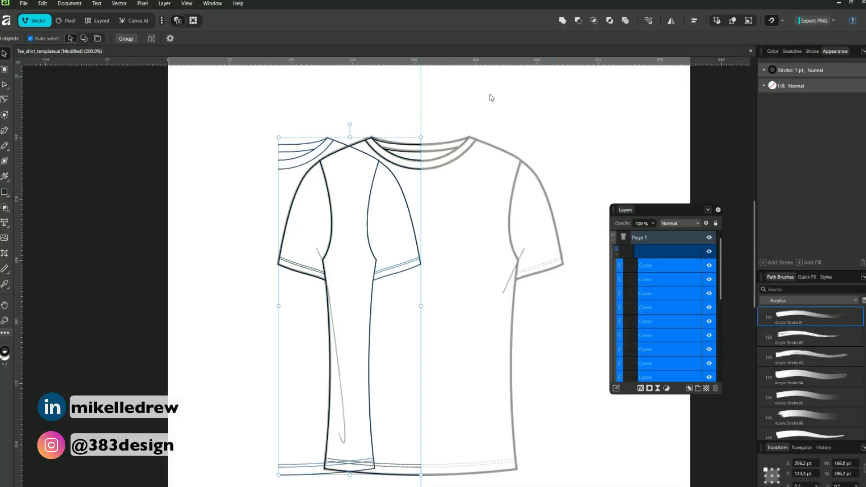
{"action": "left_click_drag", "start_coordinate": [291, 148], "coordinate": [434, 139]}
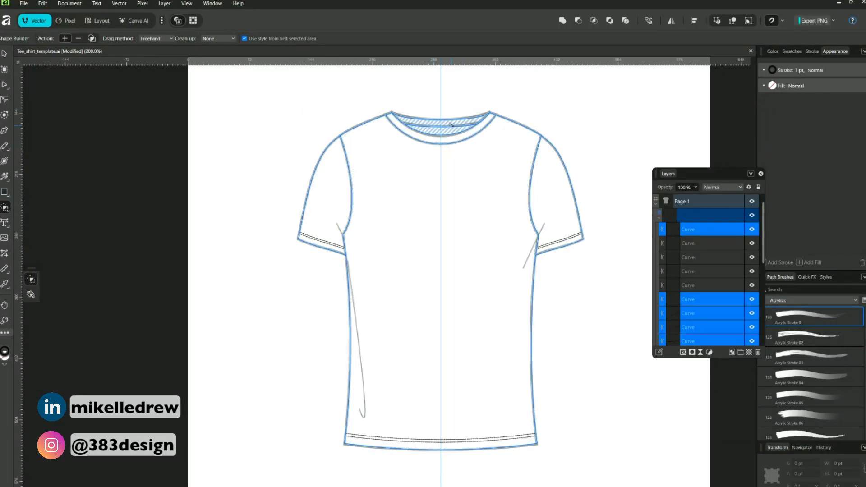
Select the inner collar curve where it meets the left shoulder point and give its stroke a flat end cap
{"action": "scroll", "coordinate": [402, 191], "scroll_direction": "up", "scroll_amount": 3}
{"action": "key", "text": "a"}
{"action": "scroll", "coordinate": [292, 209], "scroll_direction": "up", "scroll_amount": 2}
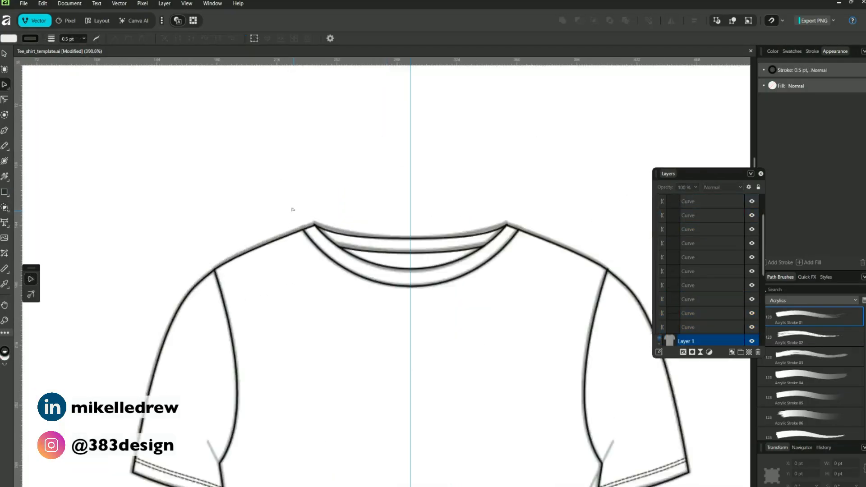
{"action": "scroll", "coordinate": [293, 210], "scroll_direction": "up", "scroll_amount": 5}
{"action": "left_click", "coordinate": [269, 207]}
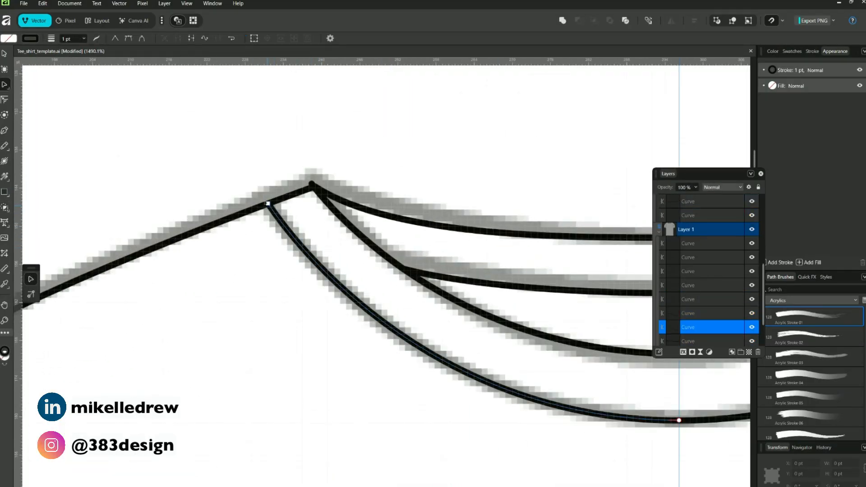
{"action": "scroll", "coordinate": [264, 197], "scroll_direction": "up", "scroll_amount": 3}
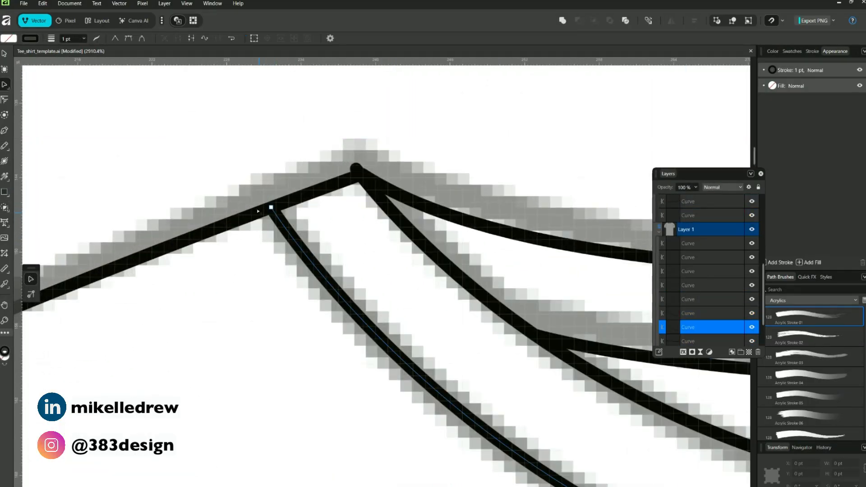
{"action": "left_click", "coordinate": [258, 211], "text": "shift"}
{"action": "left_click_drag", "start_coordinate": [621, 341], "coordinate": [226, 267]}
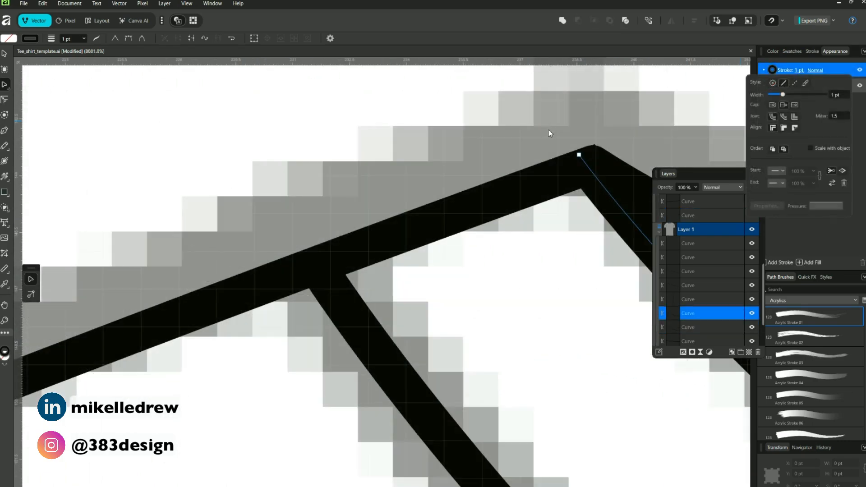
{"action": "left_click", "coordinate": [549, 132]}
{"action": "scroll", "coordinate": [529, 304], "scroll_direction": "down", "scroll_amount": 10}
{"action": "scroll", "coordinate": [529, 305], "scroll_direction": "down", "scroll_amount": 5}
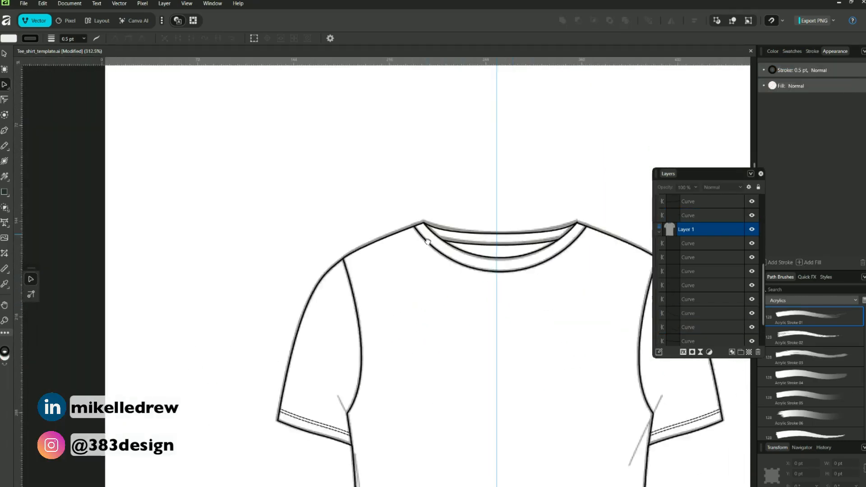
Select all the shirt's outline curves and create filled left sleeve and body shapes with the Shape Builder
{"action": "left_click", "coordinate": [5, 54]}
{"action": "left_click_drag", "start_coordinate": [170, 163], "coordinate": [535, 296]}
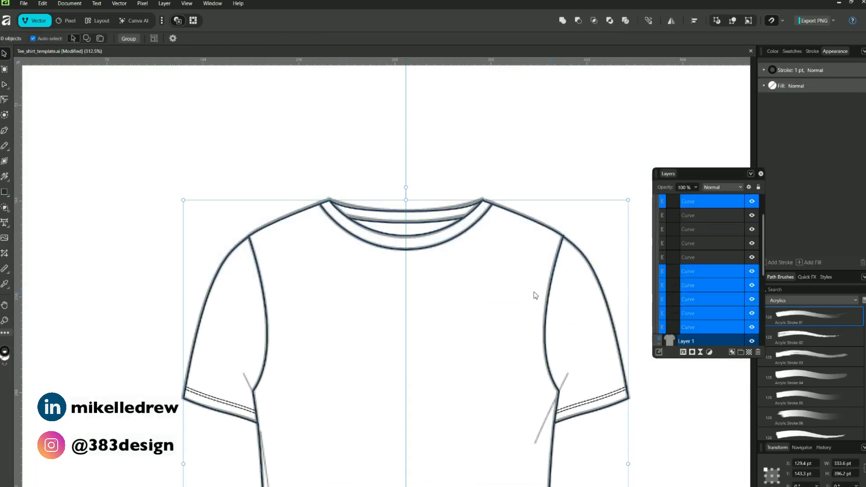
{"action": "left_click", "coordinate": [4, 208]}
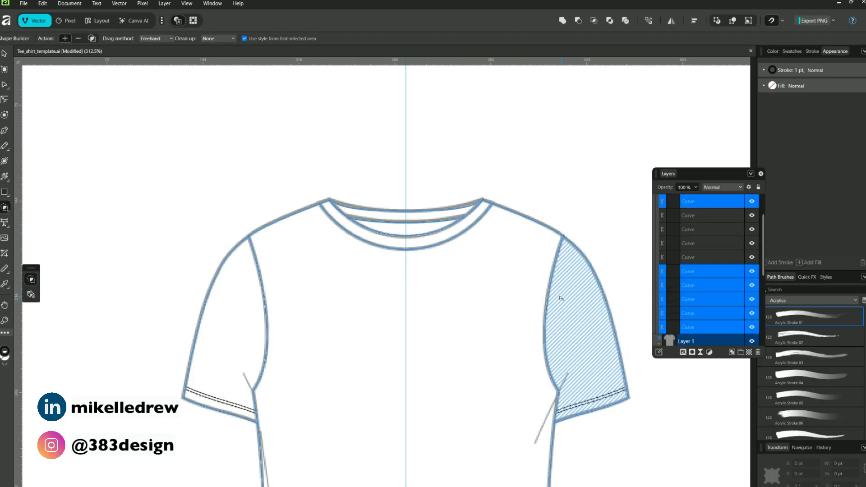
{"action": "left_click", "coordinate": [252, 312]}
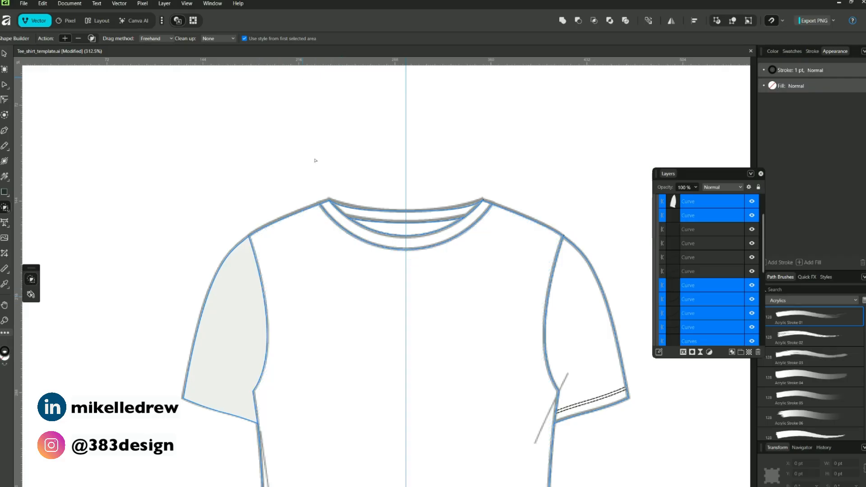
{"action": "left_click", "coordinate": [344, 288]}
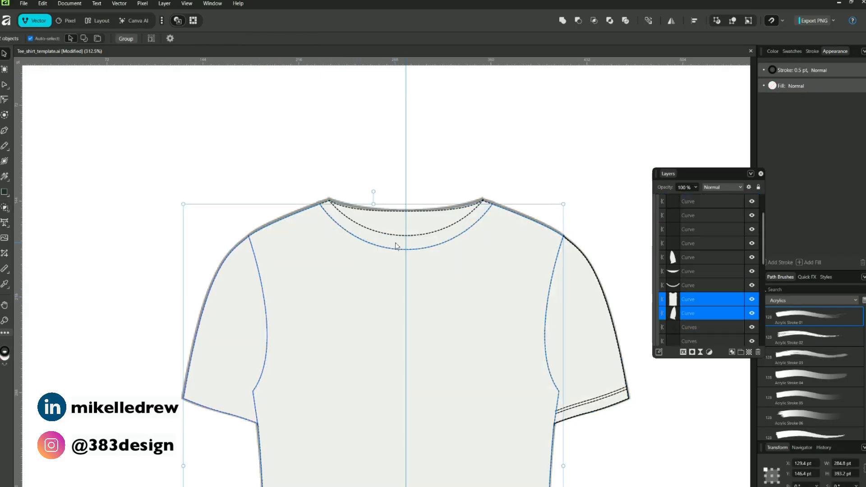
Add the front collar to the selected sleeve and body shapes and send them behind the stitch lines
{"action": "left_click", "coordinate": [396, 244], "text": "shift"}
{"action": "right_click", "coordinate": [515, 299]}
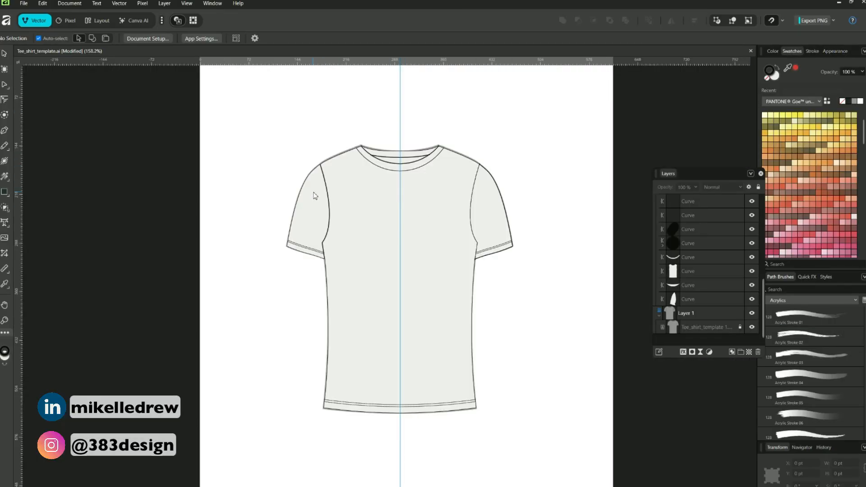
Select the left sleeve, body and front collar shapes together
{"action": "left_click", "coordinate": [315, 196]}
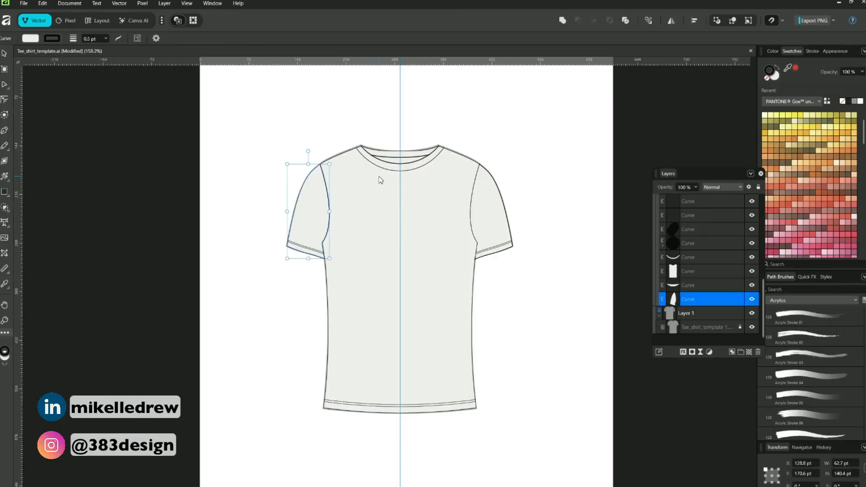
{"action": "left_click", "coordinate": [364, 203], "text": "shift"}
{"action": "left_click", "coordinate": [400, 161], "text": "shift"}
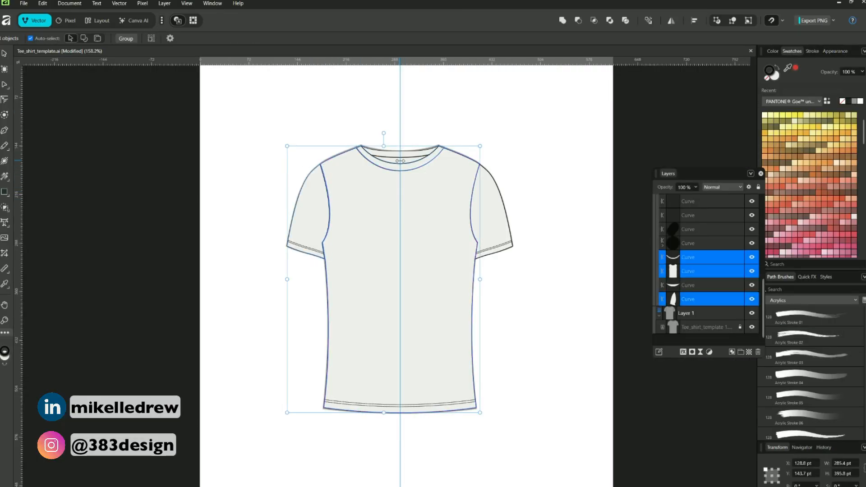